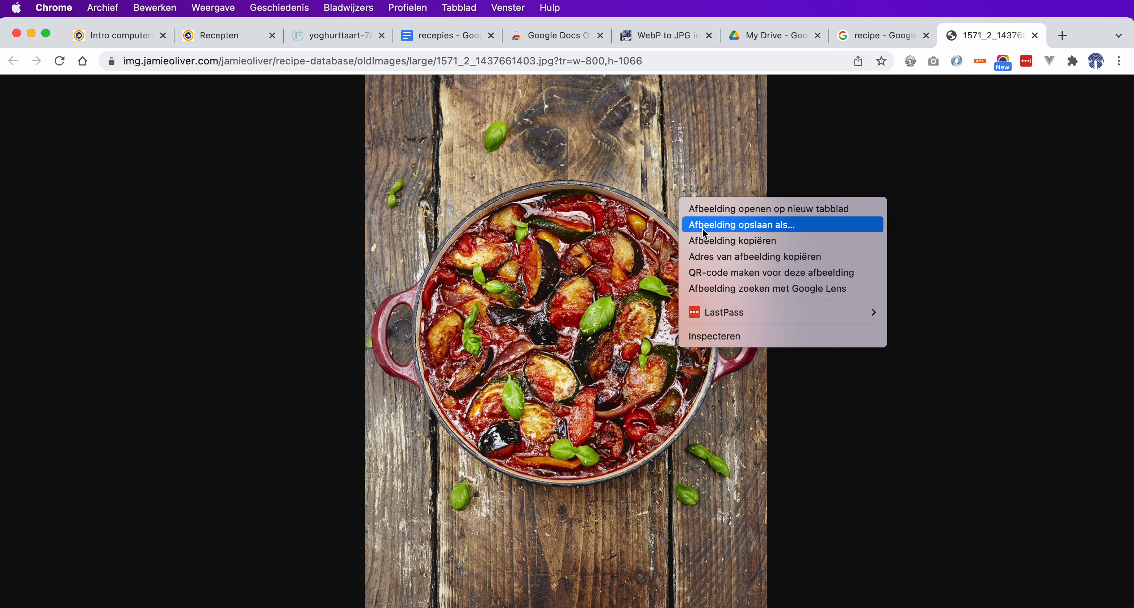
# Step: Save the stew photo to the desktop (Bureaublad) under the name coverImage
pyautogui.click(706, 227)
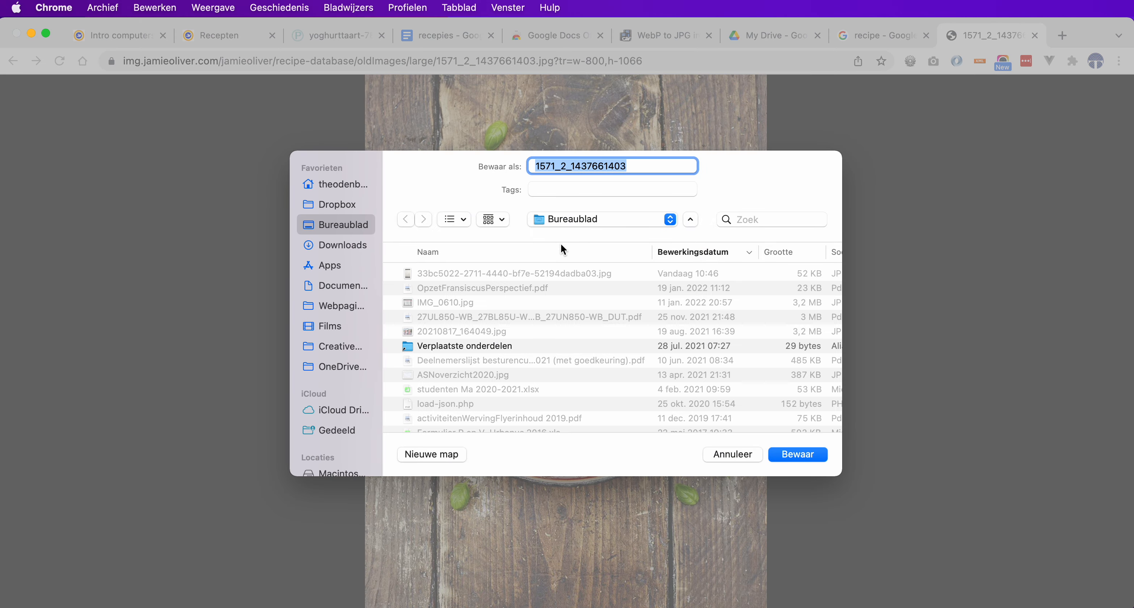
pyautogui.write('coverImage')
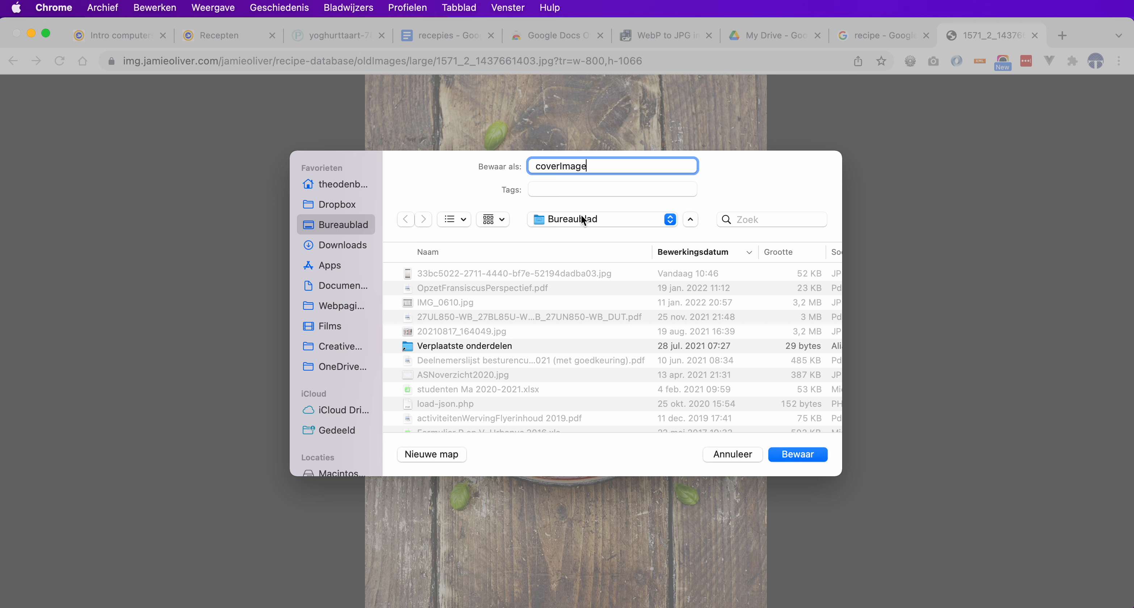
pyautogui.click(563, 167)
pyautogui.click(804, 455)
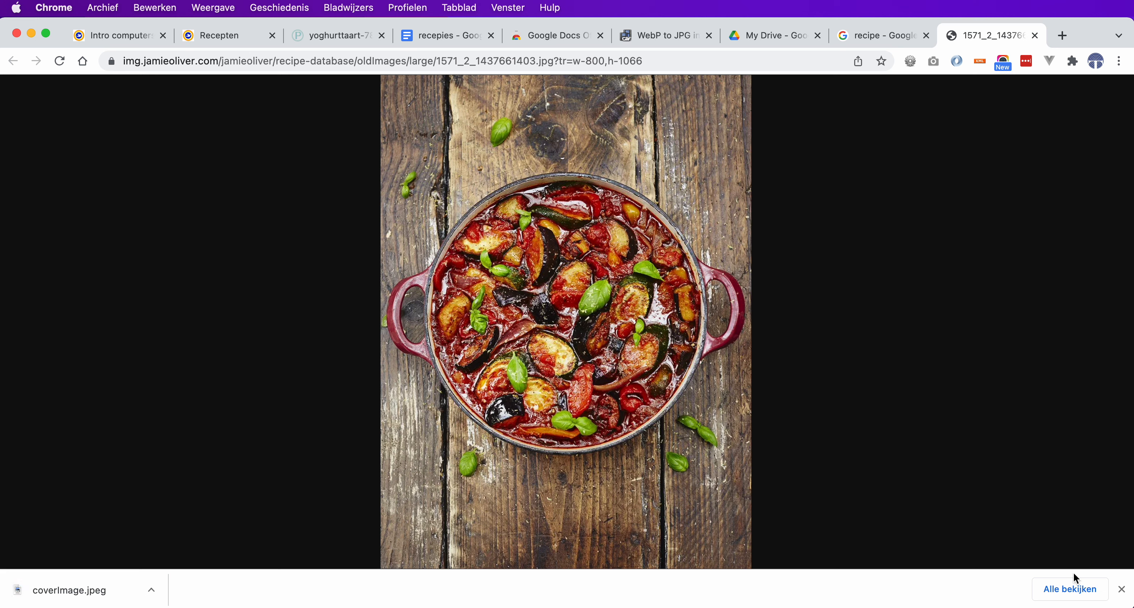
pyautogui.click(1122, 589)
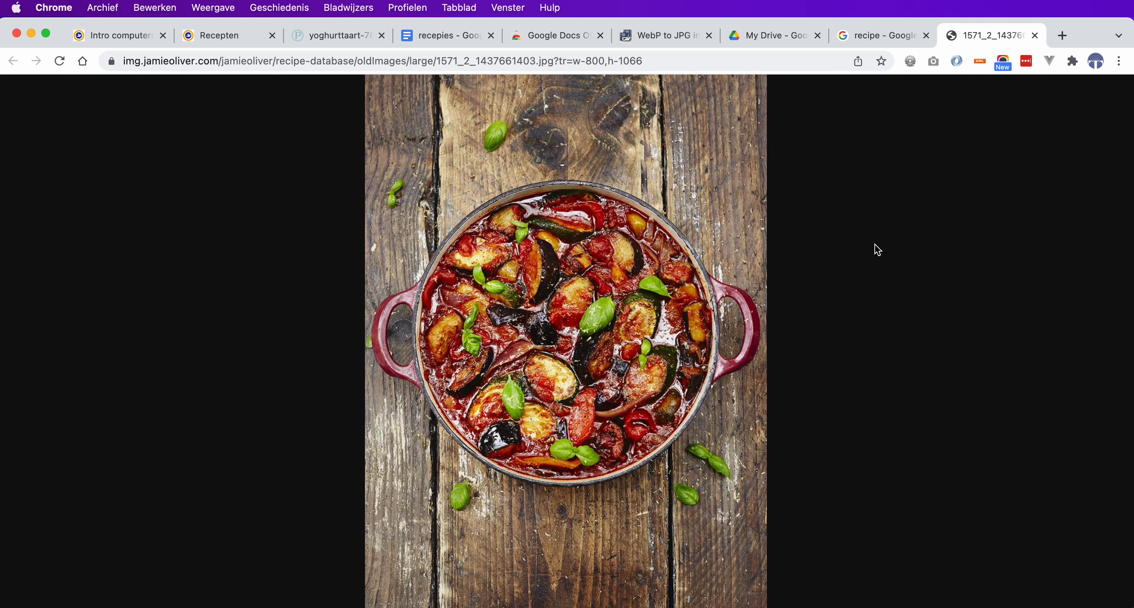
# Step: Switch to the recepies document and add an empty line above the title Recepten on the first page
pyautogui.click(455, 42)
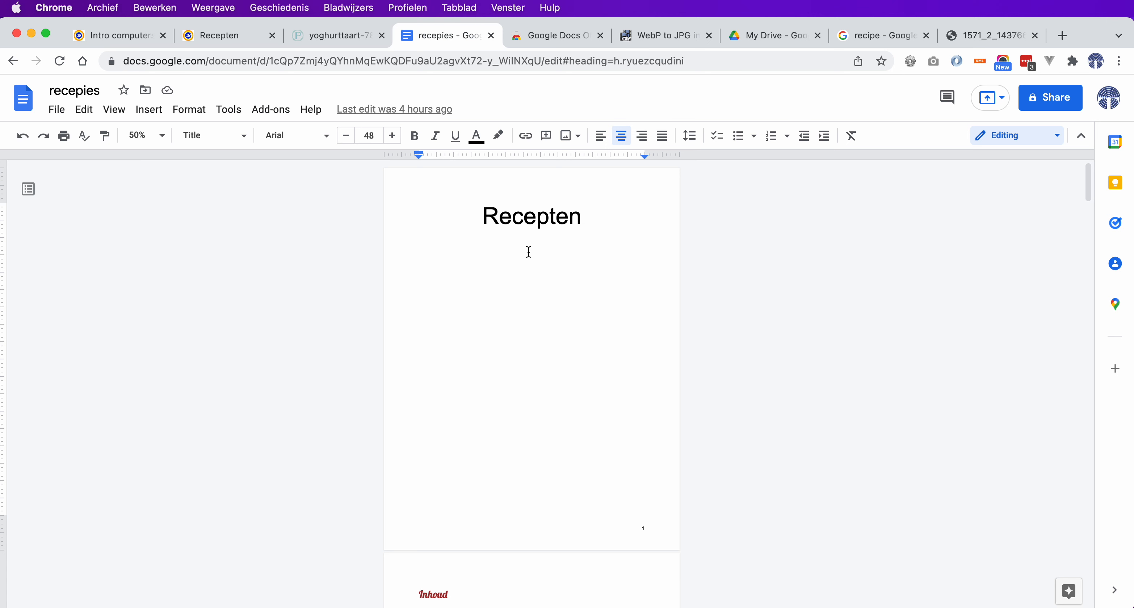
pyautogui.press('Return')
pyautogui.press('Up')
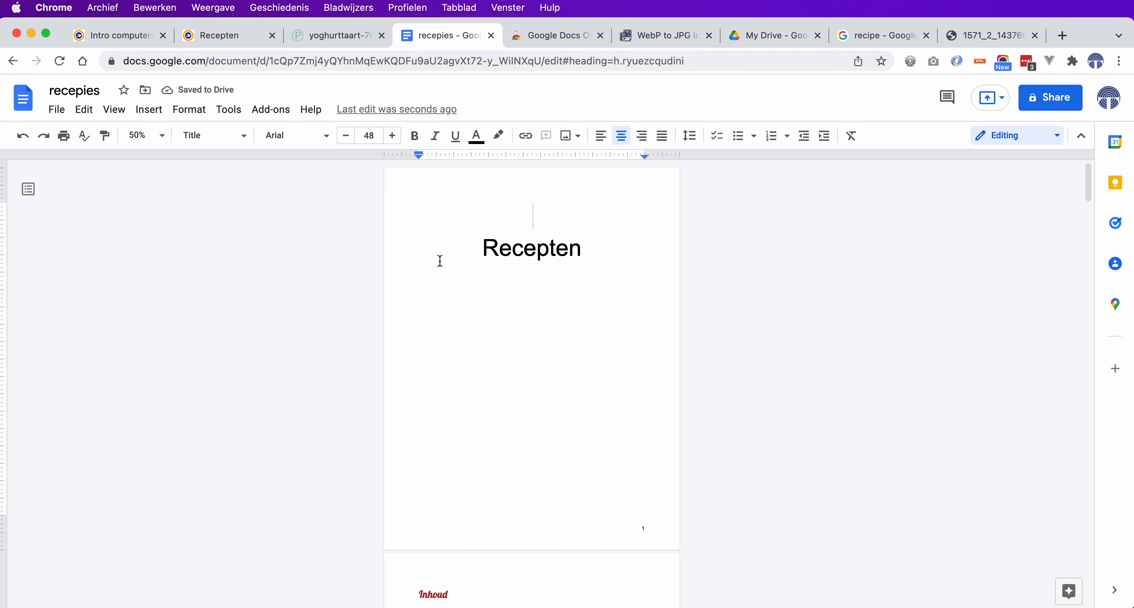
# Step: Insert coverImage.jpeg from the computer's desktop folder on the empty line above the title
pyautogui.click(147, 114)
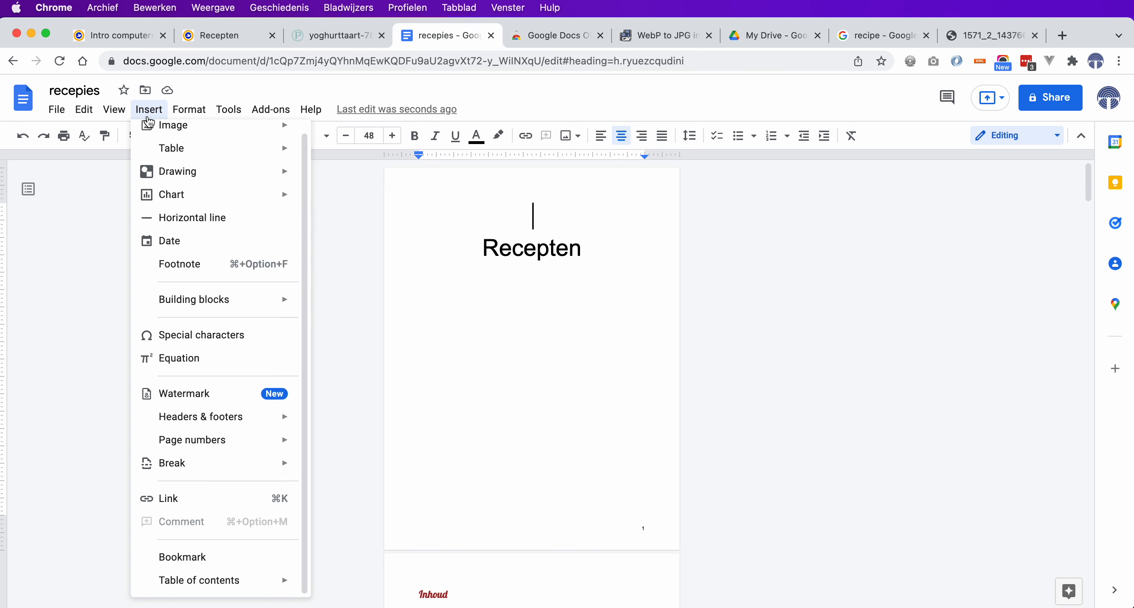
pyautogui.moveTo(162, 128)
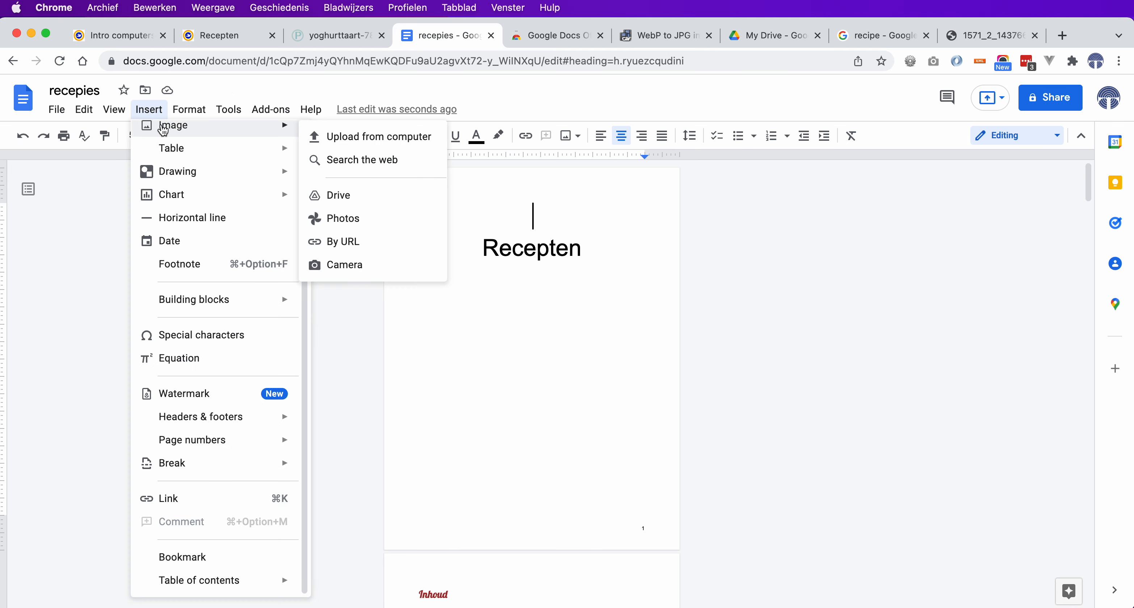
pyautogui.click(345, 141)
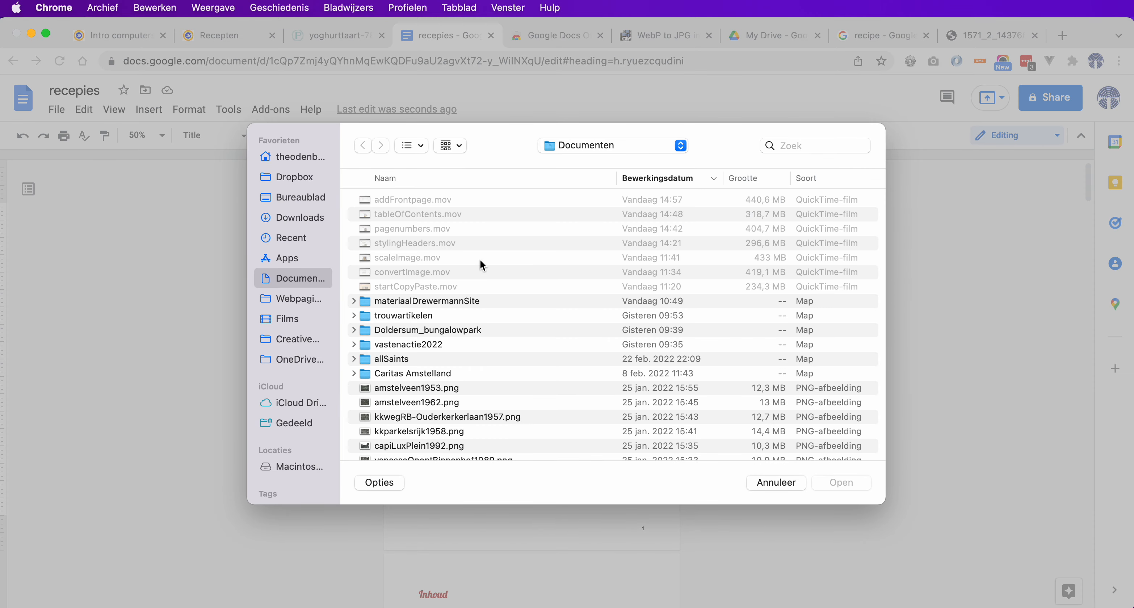
pyautogui.click(300, 198)
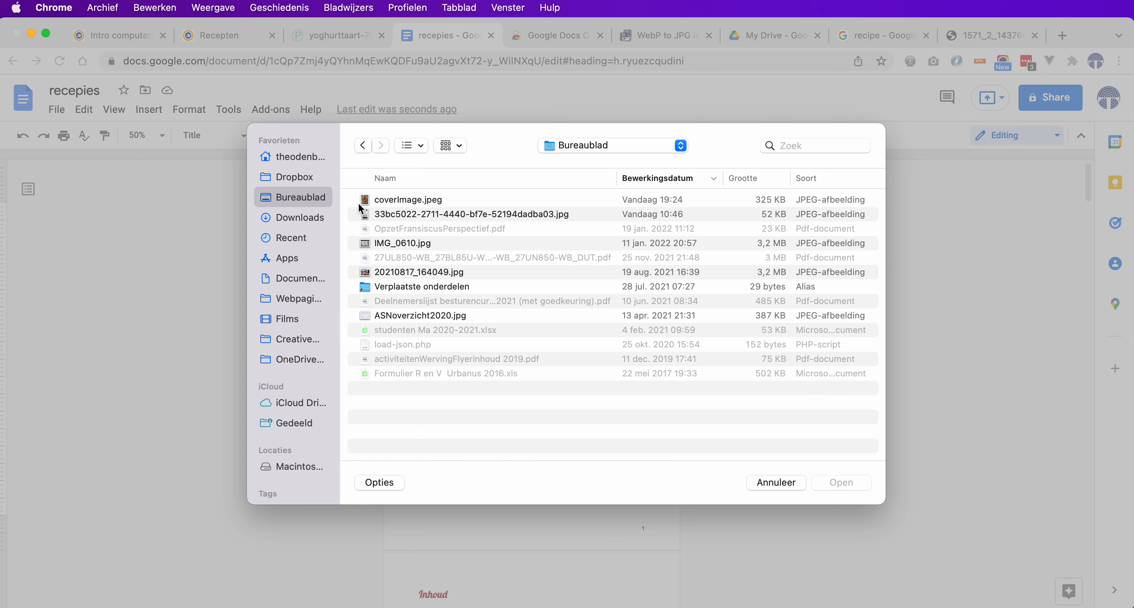
pyautogui.click(401, 204)
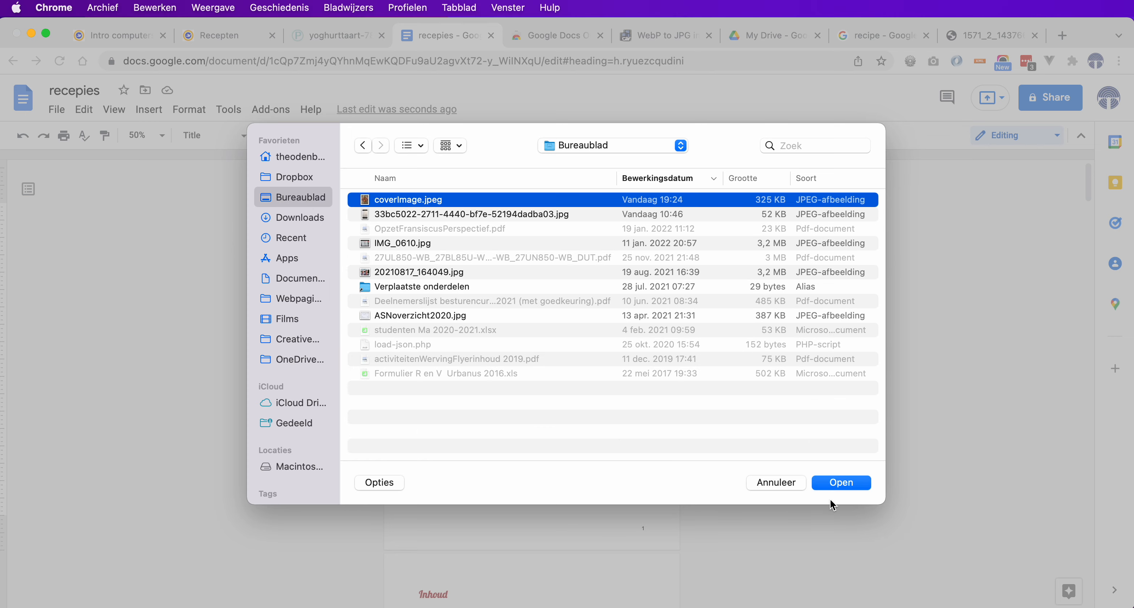
pyautogui.click(839, 484)
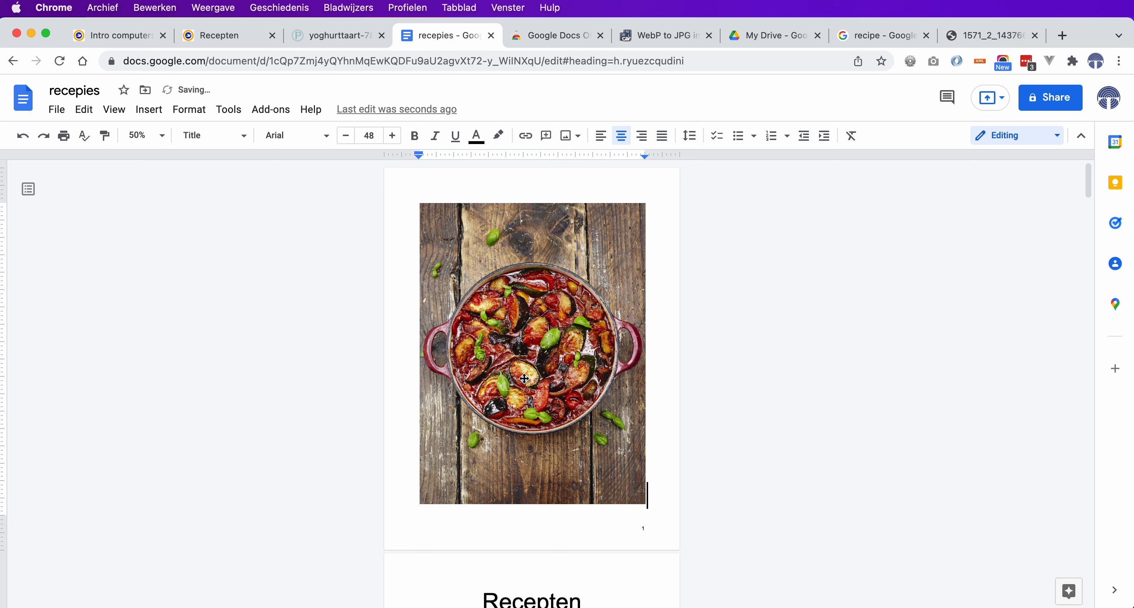
# Step: Place the cover image behind the text and enlarge it until it covers the whole first page
pyautogui.click(539, 355)
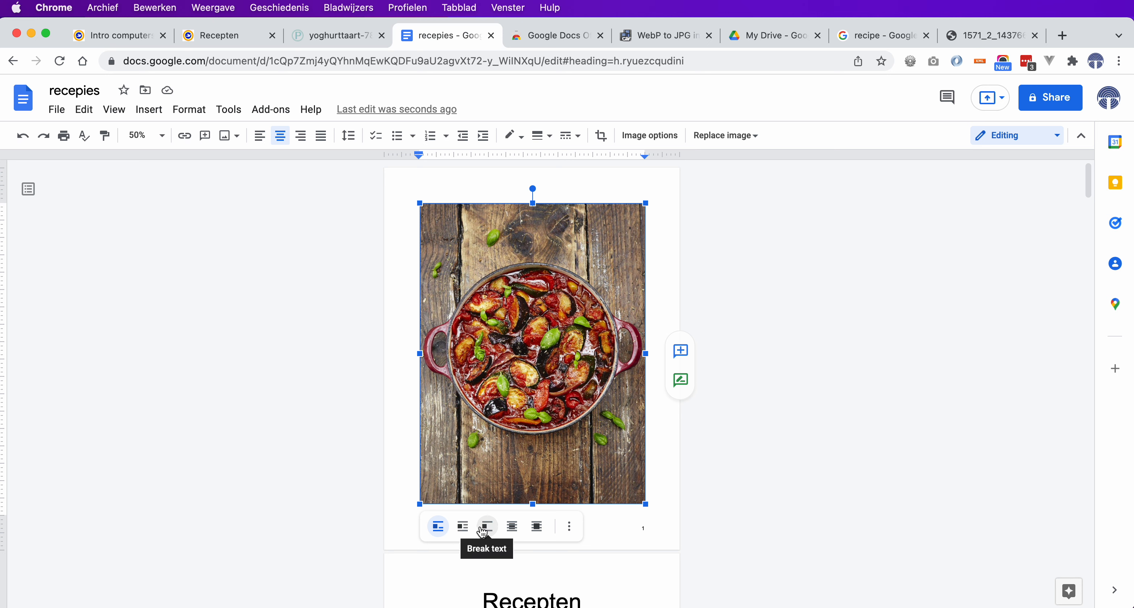
pyautogui.click(510, 527)
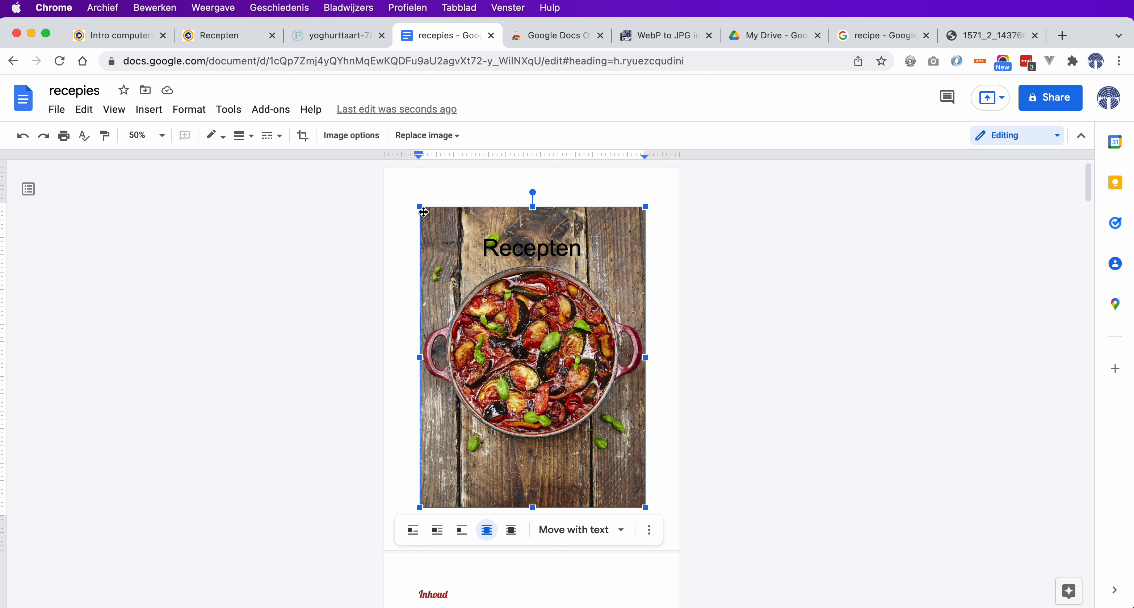
pyautogui.moveTo(420, 206); pyautogui.dragTo(392, 173)
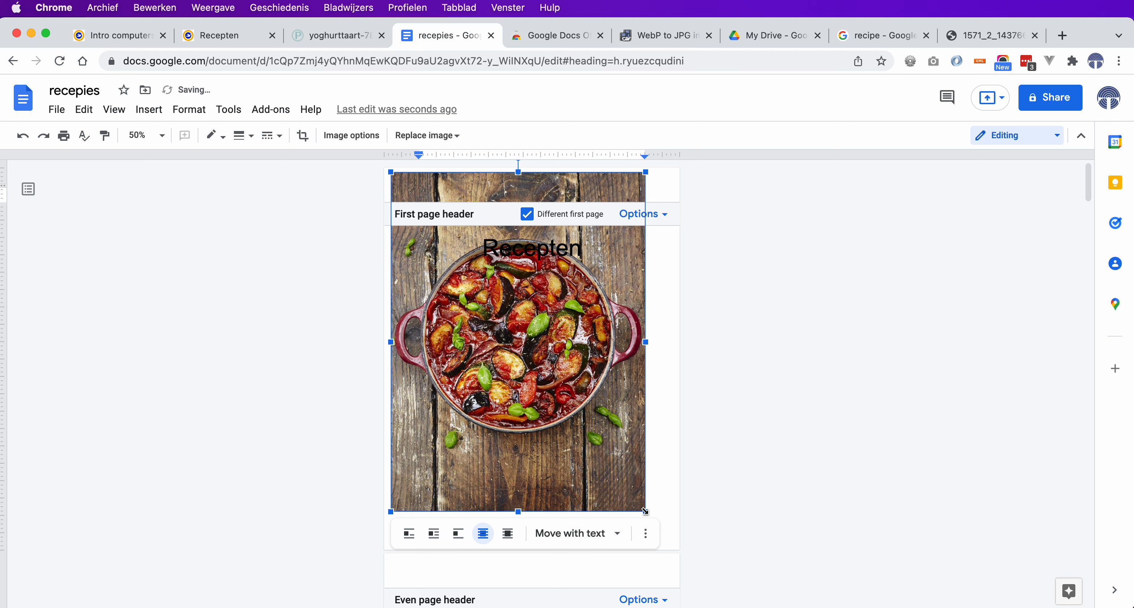
pyautogui.moveTo(645, 512); pyautogui.dragTo(676, 546)
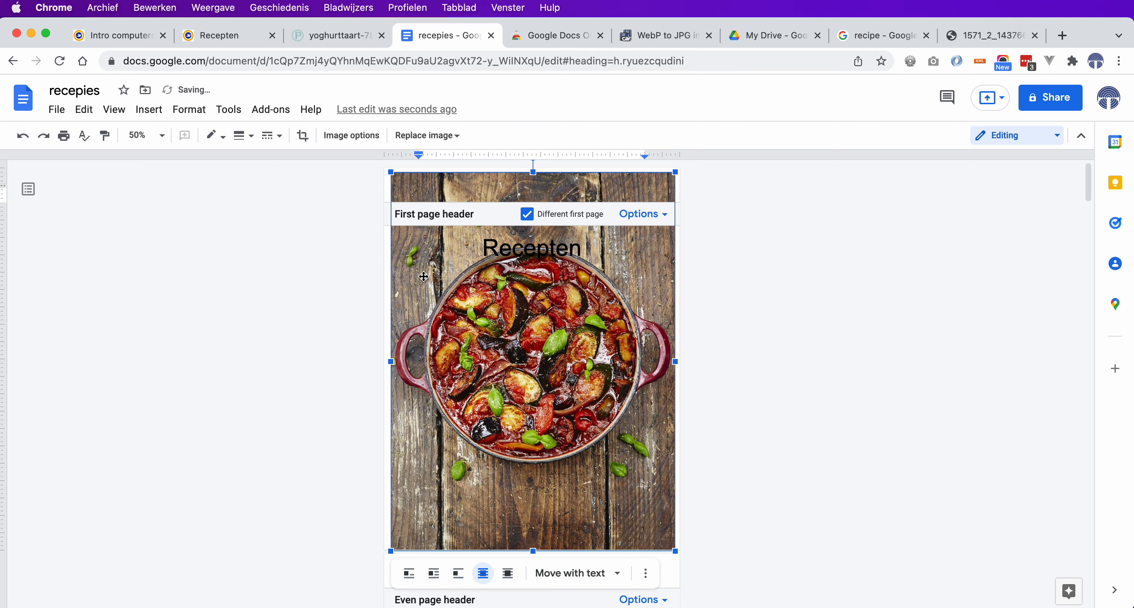
pyautogui.moveTo(390, 172); pyautogui.dragTo(385, 165)
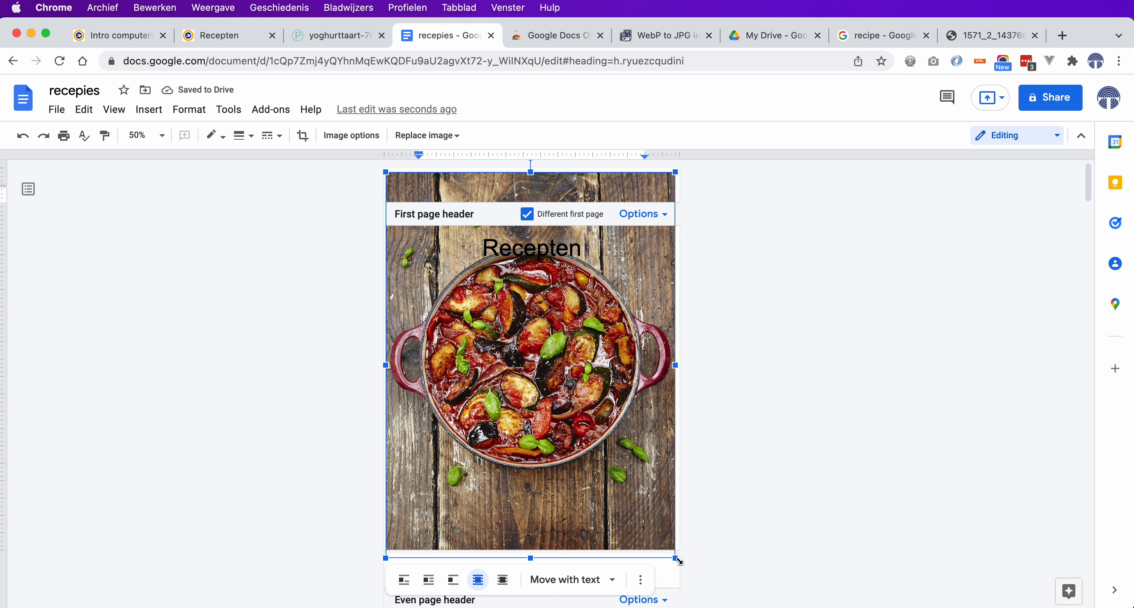
pyautogui.moveTo(678, 560); pyautogui.dragTo(684, 570)
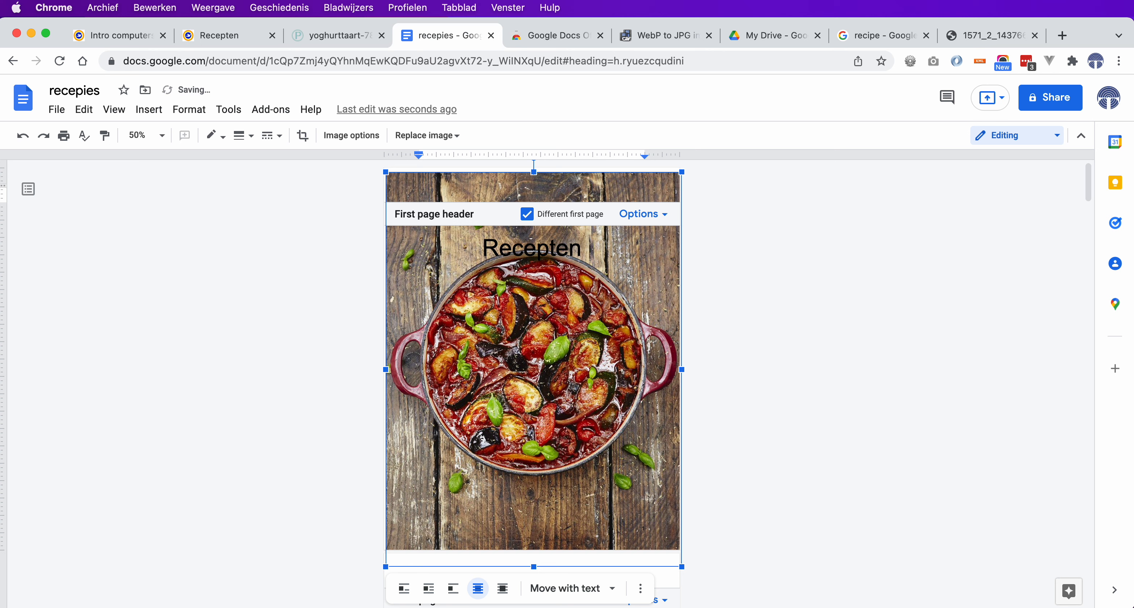
pyautogui.click(782, 458)
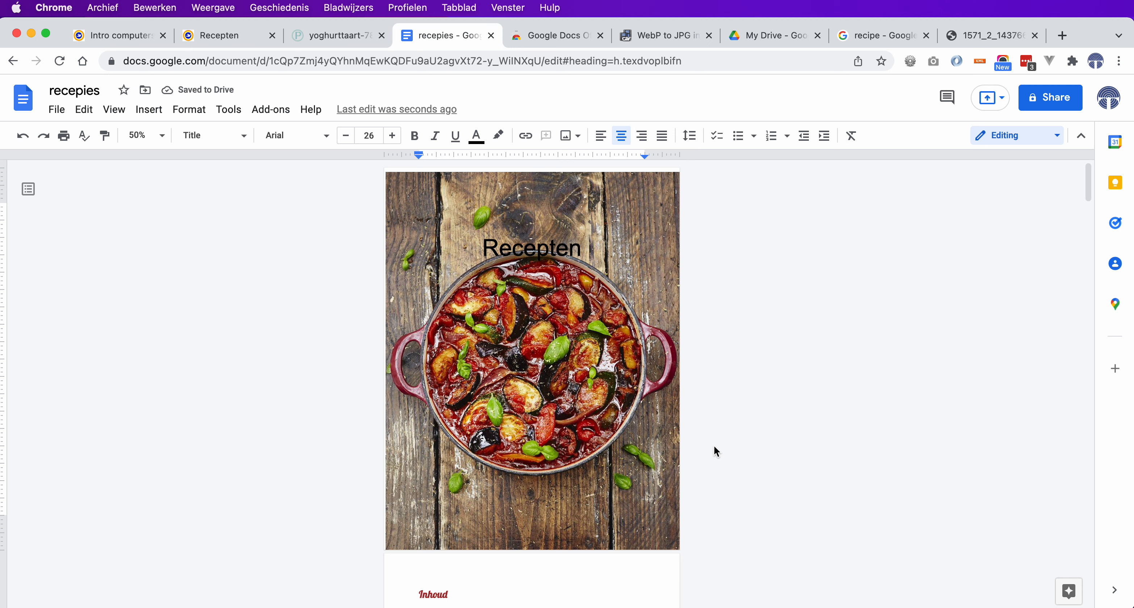
# Step: Shift the cover image slightly so its sides line up with the edges of the first page
pyautogui.press('Up')
pyautogui.doubleClick(667, 511)
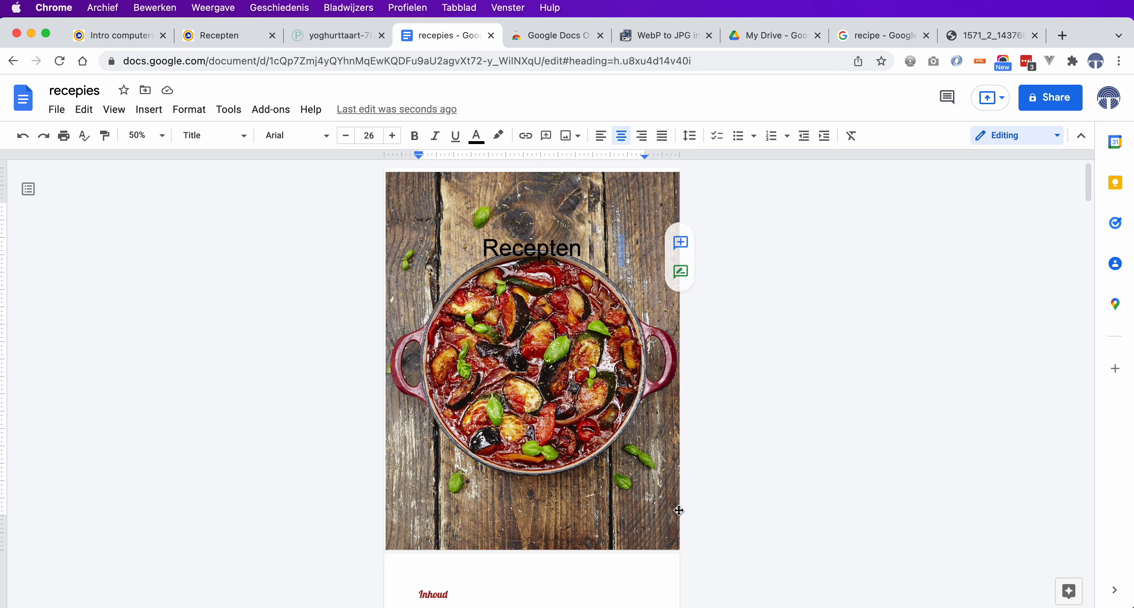
pyautogui.click(648, 524)
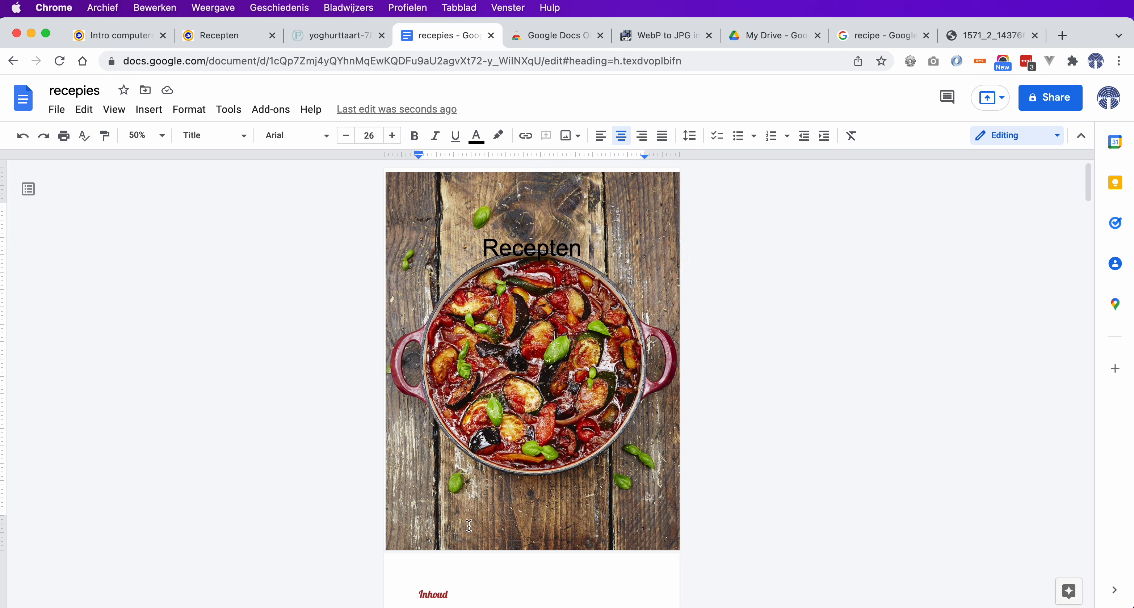
pyautogui.click(404, 521)
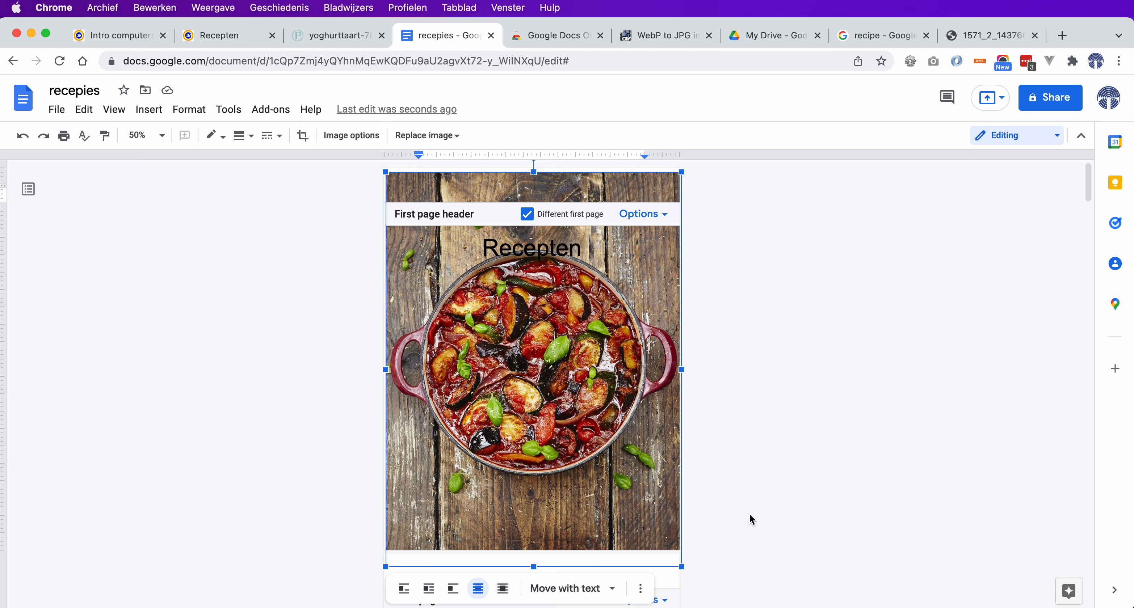
pyautogui.press('Left')
pyautogui.moveTo(641, 277); pyautogui.dragTo(646, 266)
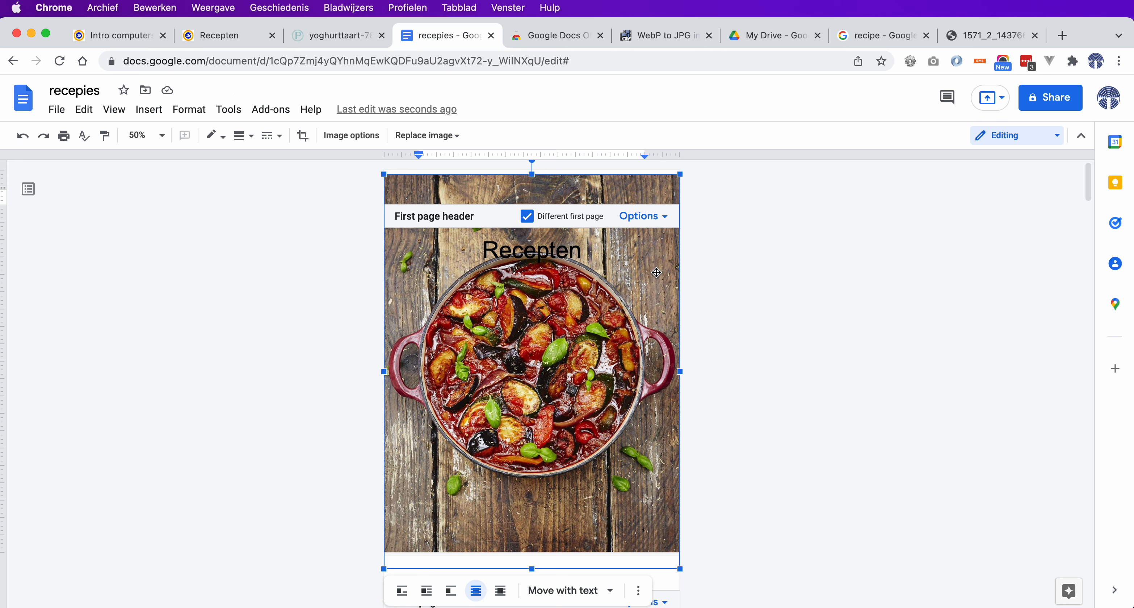
pyautogui.moveTo(658, 275); pyautogui.dragTo(713, 288)
pyautogui.click(712, 286)
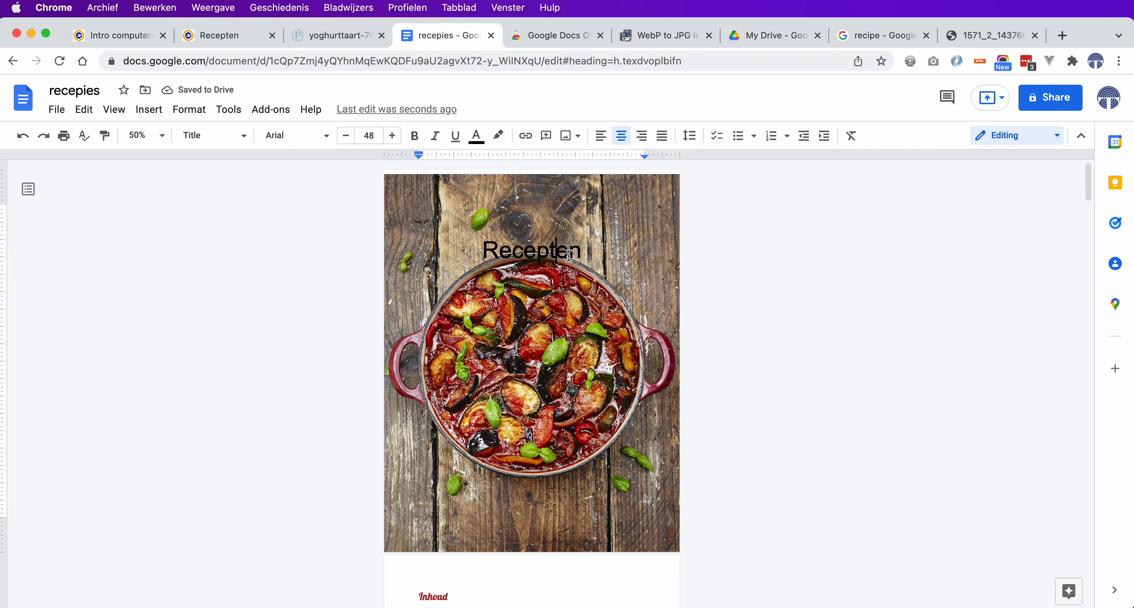
# Step: Format the cover title Recepten in bold white text at font size 60
pyautogui.moveTo(582, 253); pyautogui.dragTo(481, 251)
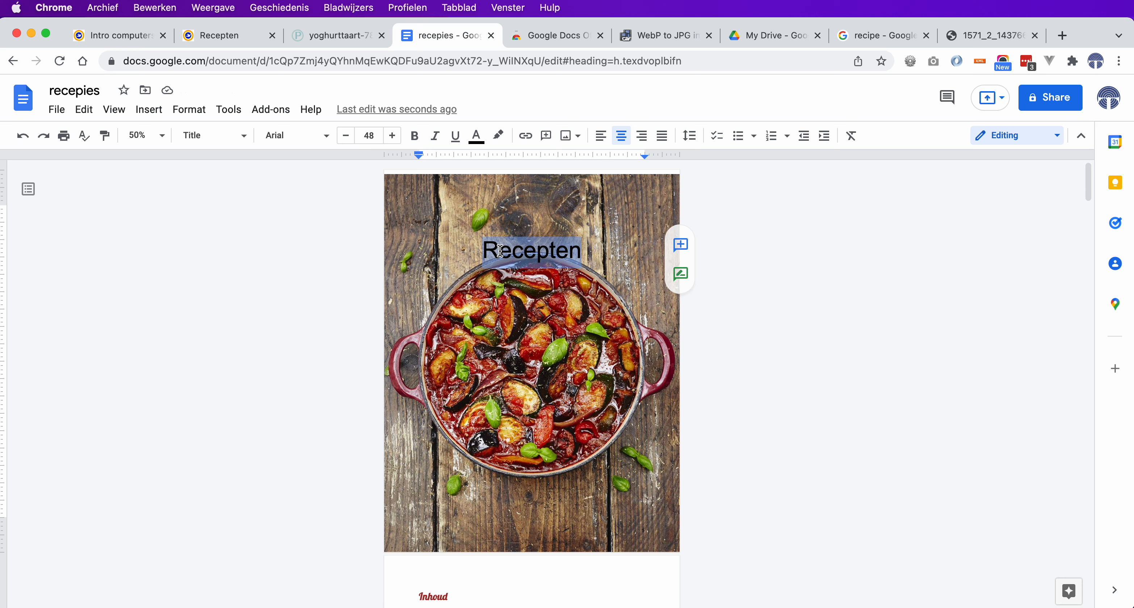
pyautogui.click(416, 135)
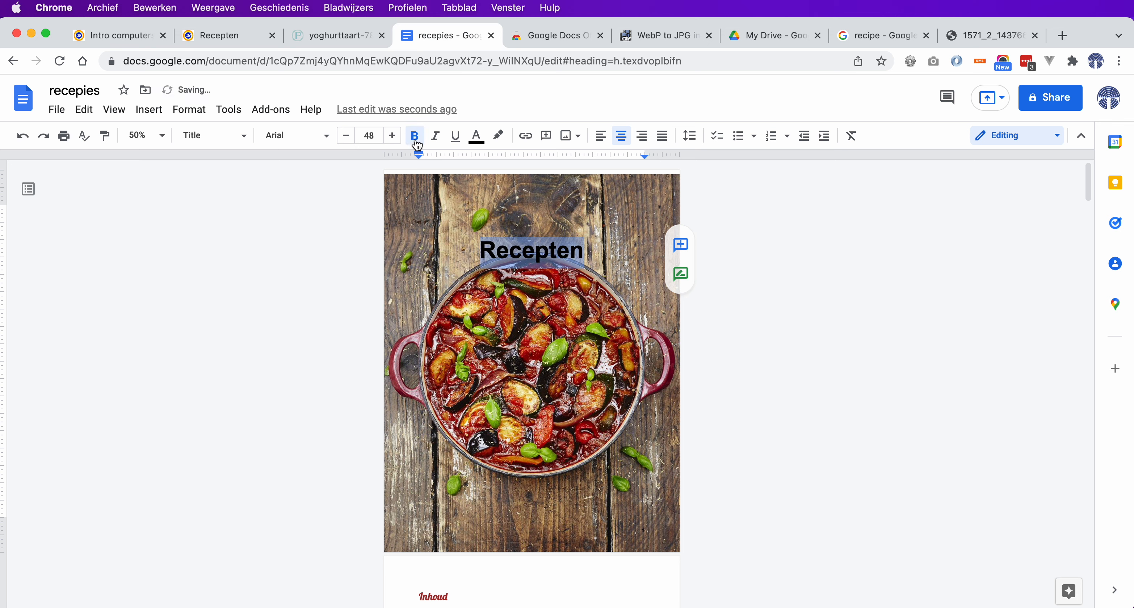
pyautogui.click(476, 141)
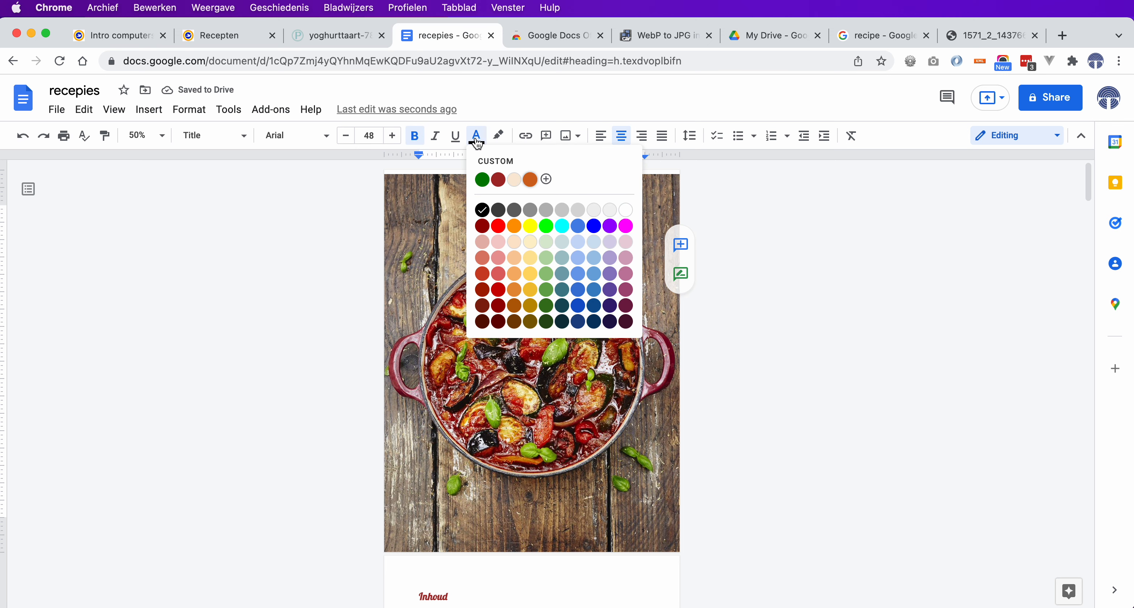
pyautogui.click(625, 211)
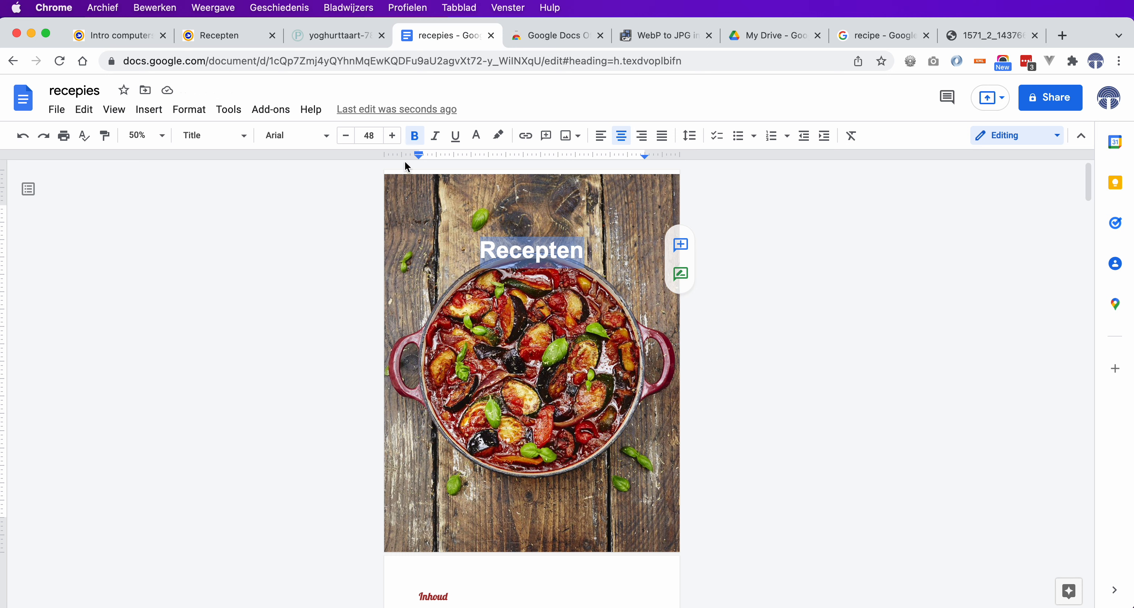
pyautogui.click(370, 136)
pyautogui.click(364, 416)
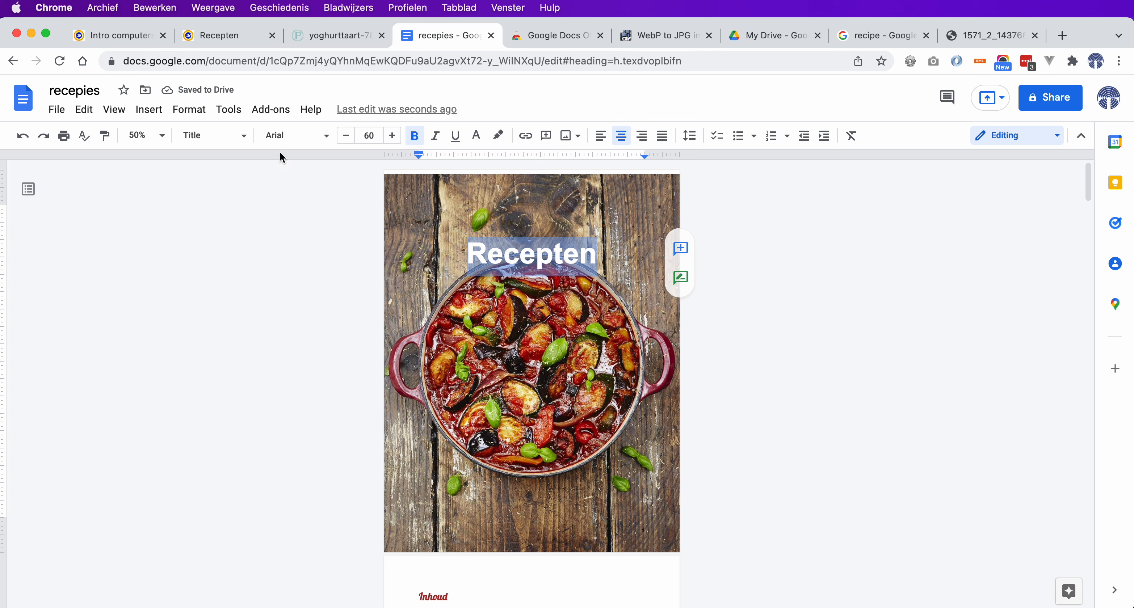
# Step: Add the Libre Baskerville font from the full font collection and apply it to the cover title Recepten
pyautogui.click(326, 138)
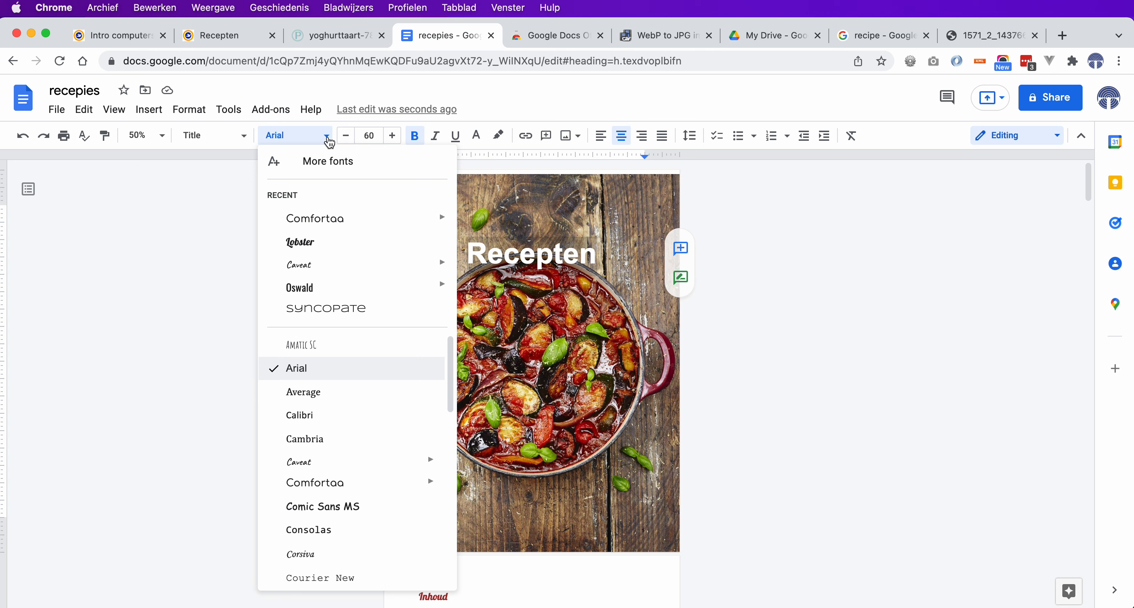
pyautogui.scroll(-5, 350, 387)
pyautogui.scroll(-6, 352, 396)
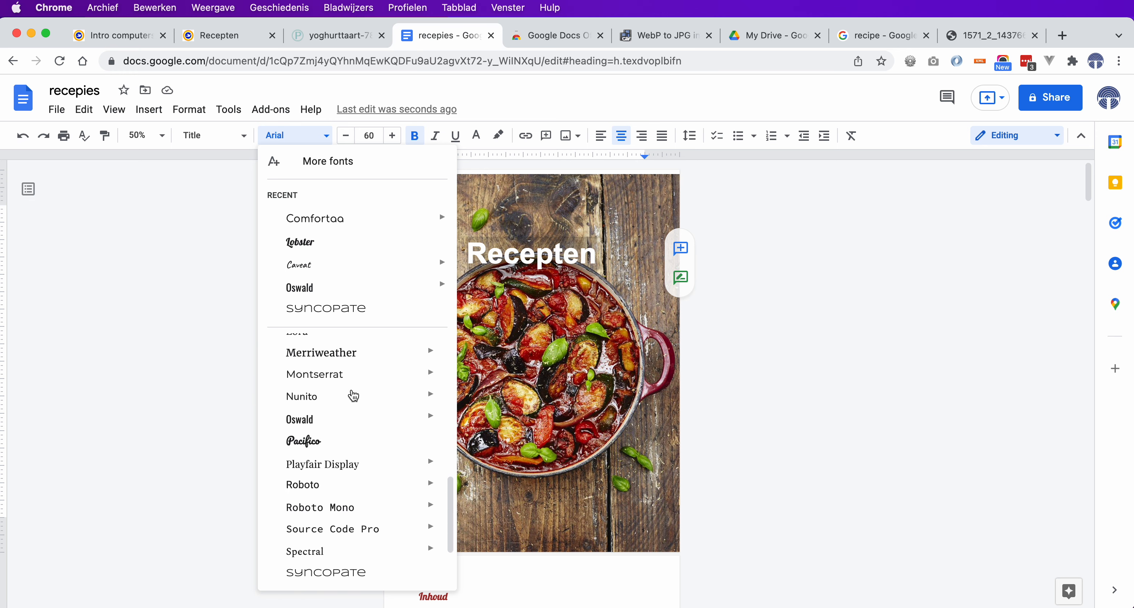
pyautogui.scroll(-3, 354, 396)
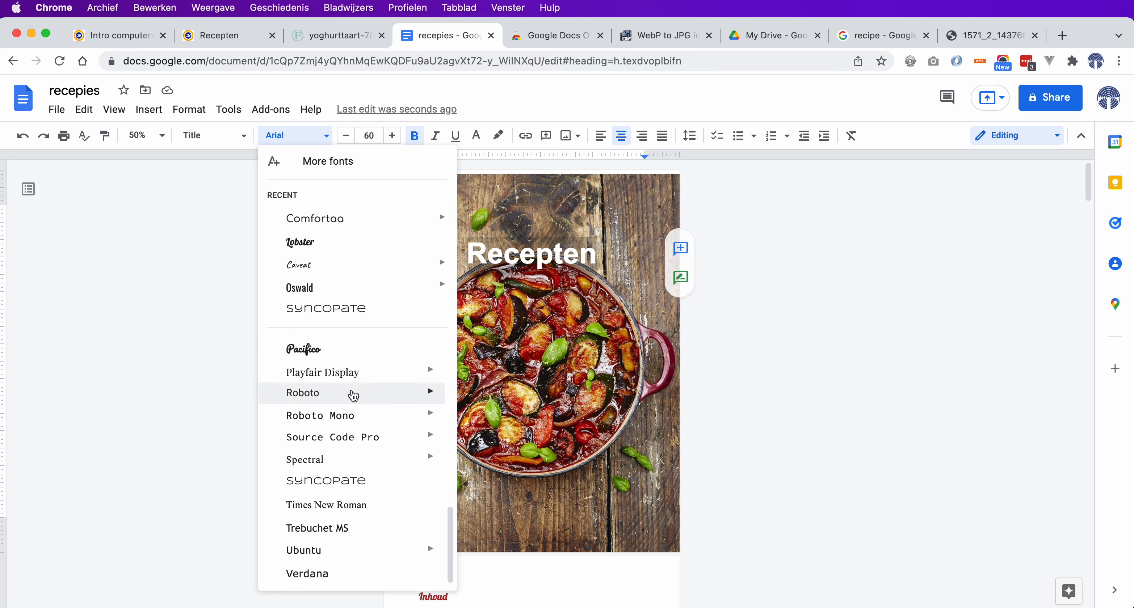
pyautogui.scroll(15, 352, 392)
pyautogui.click(337, 165)
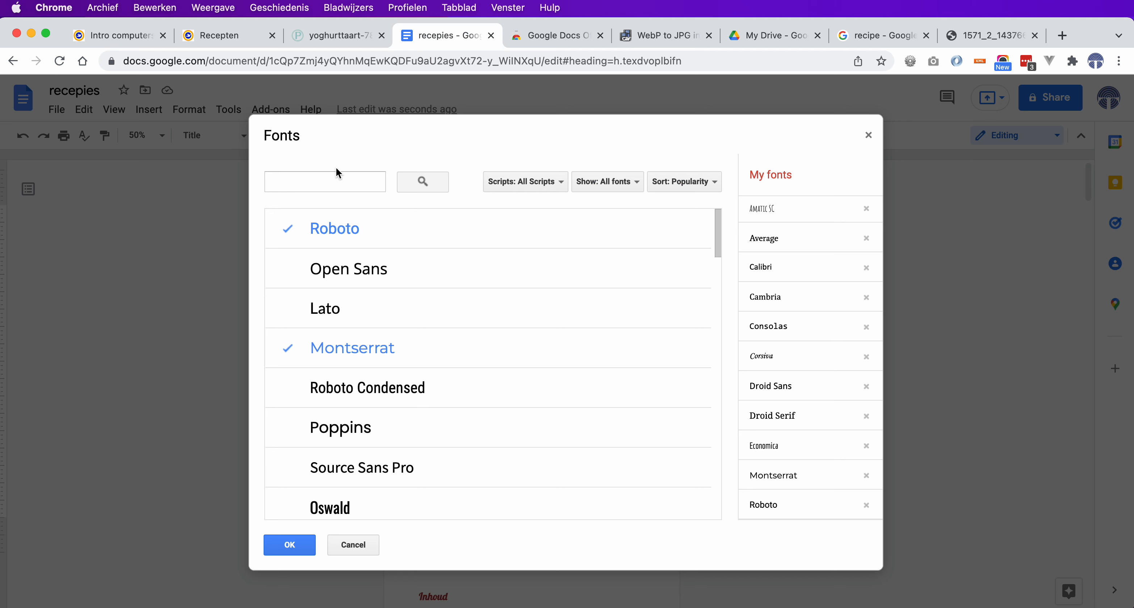
pyautogui.scroll(-5, 408, 350)
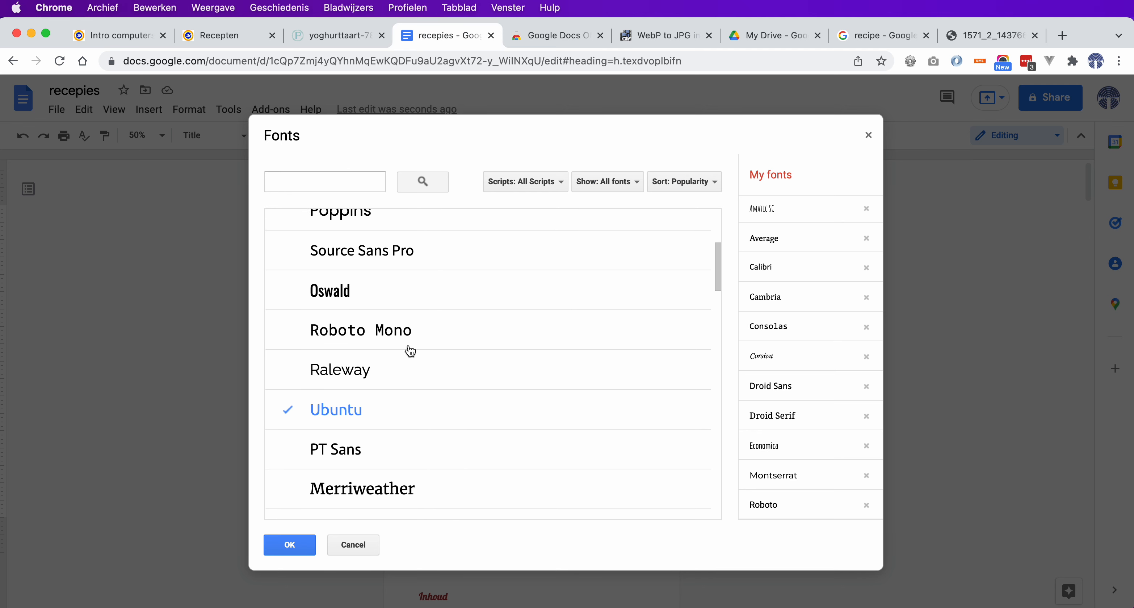
pyautogui.scroll(-4, 410, 351)
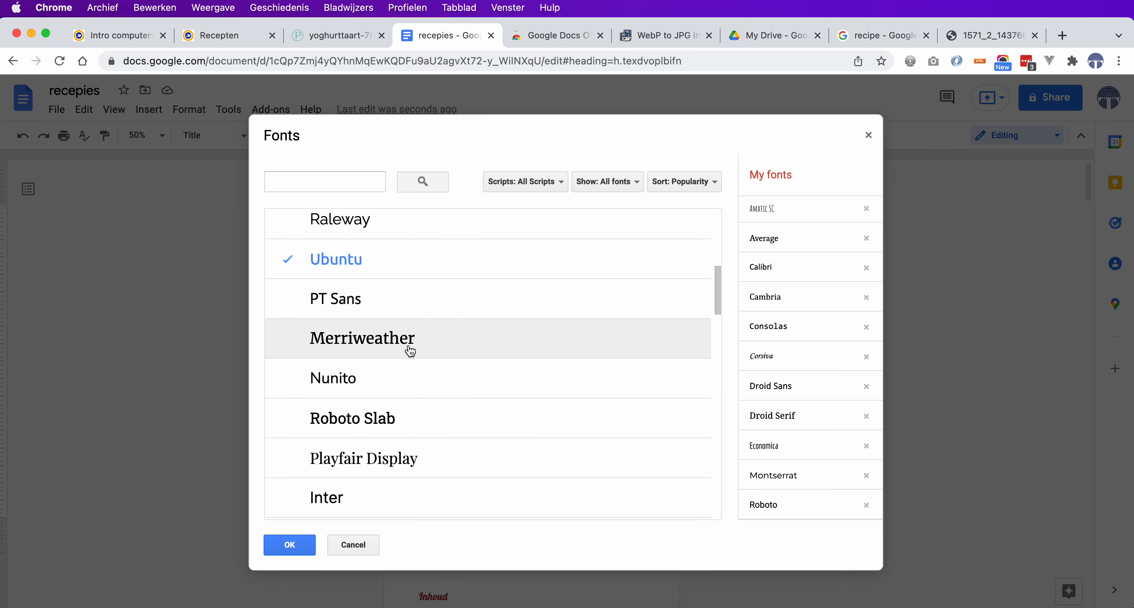
pyautogui.scroll(-6, 409, 351)
pyautogui.scroll(-4, 409, 351)
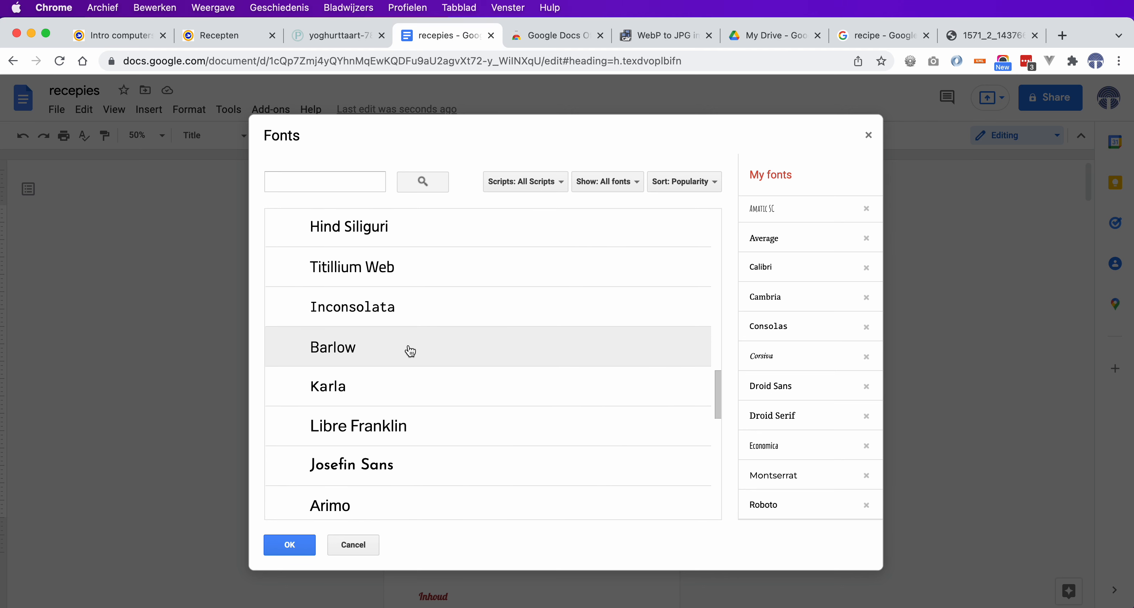
pyautogui.scroll(-5, 409, 351)
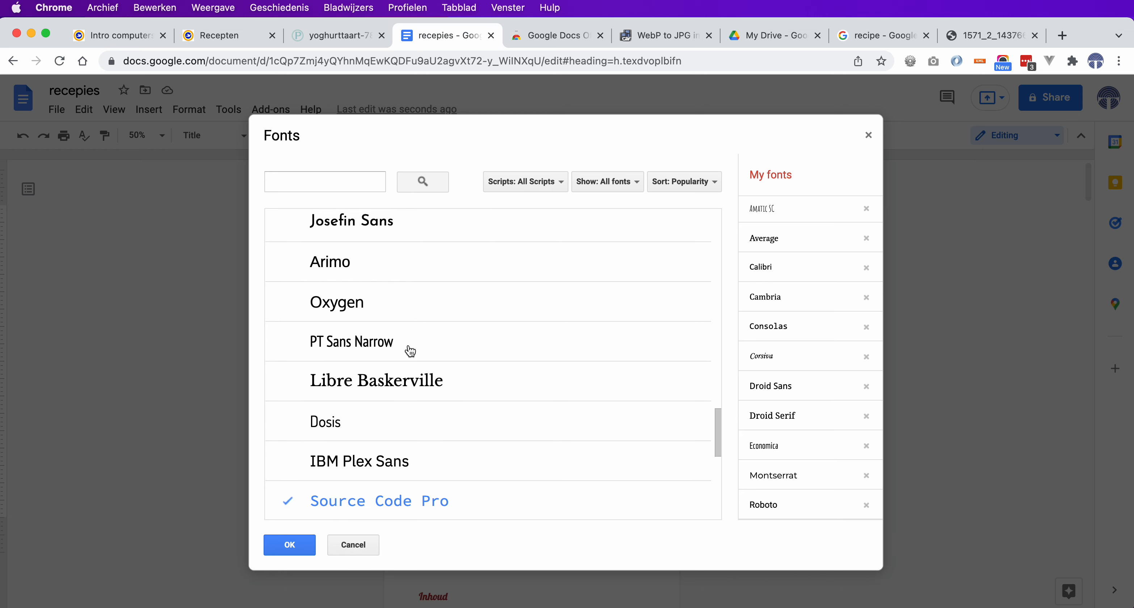
pyautogui.scroll(-2, 409, 351)
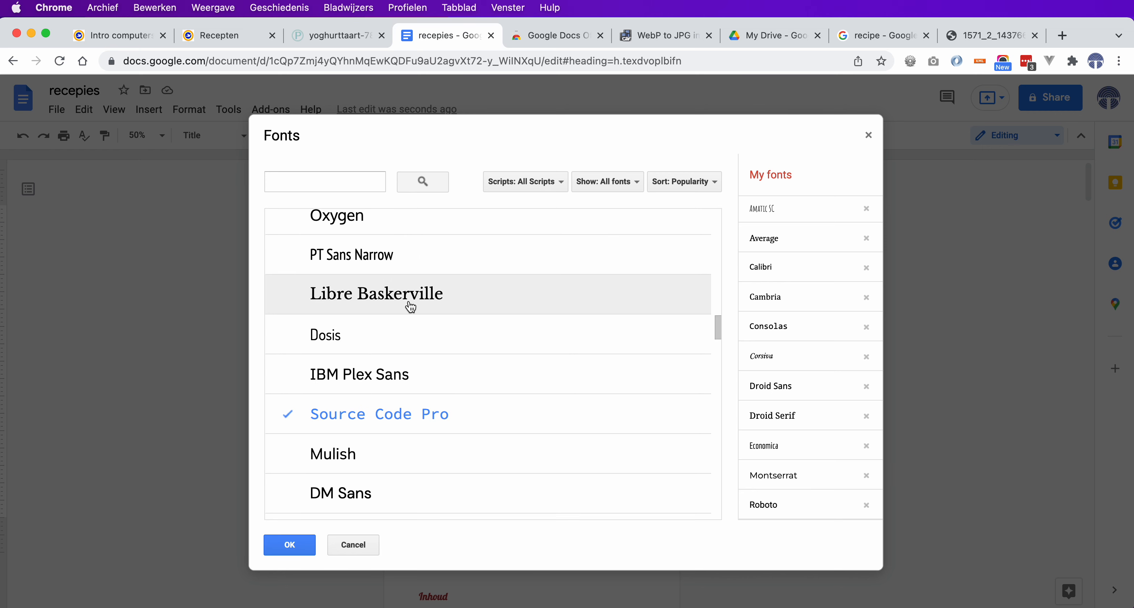
pyautogui.click(410, 307)
pyautogui.click(291, 544)
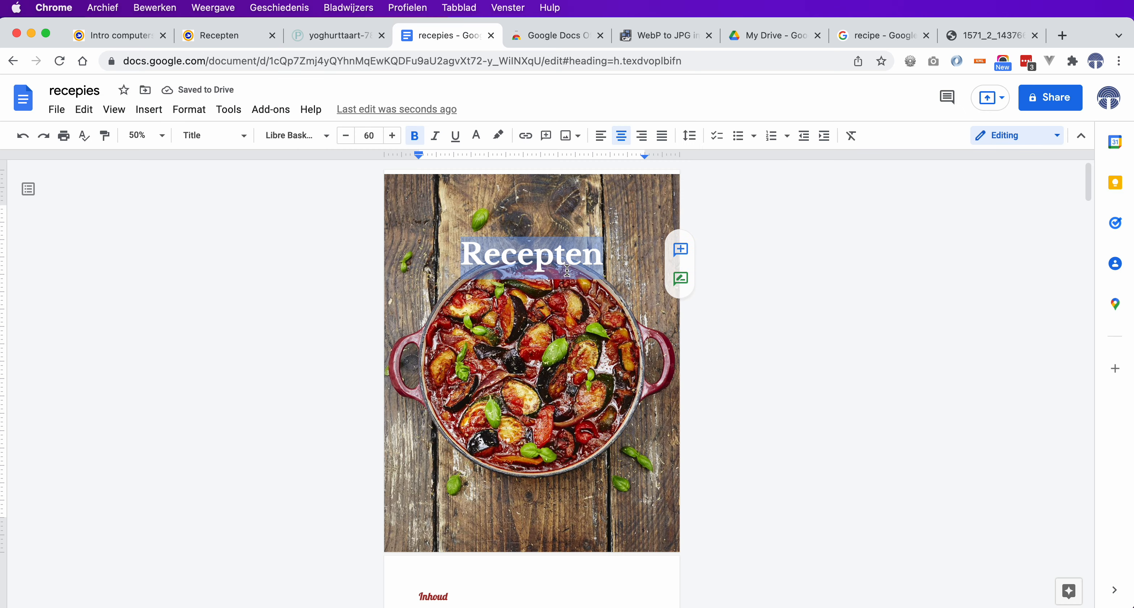
pyautogui.click(809, 374)
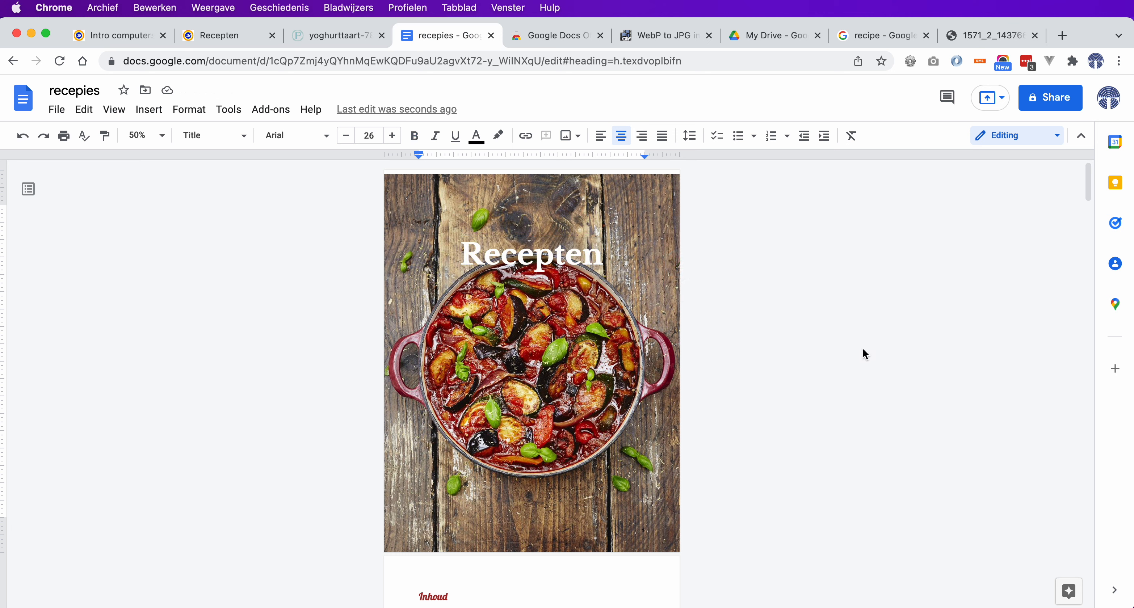